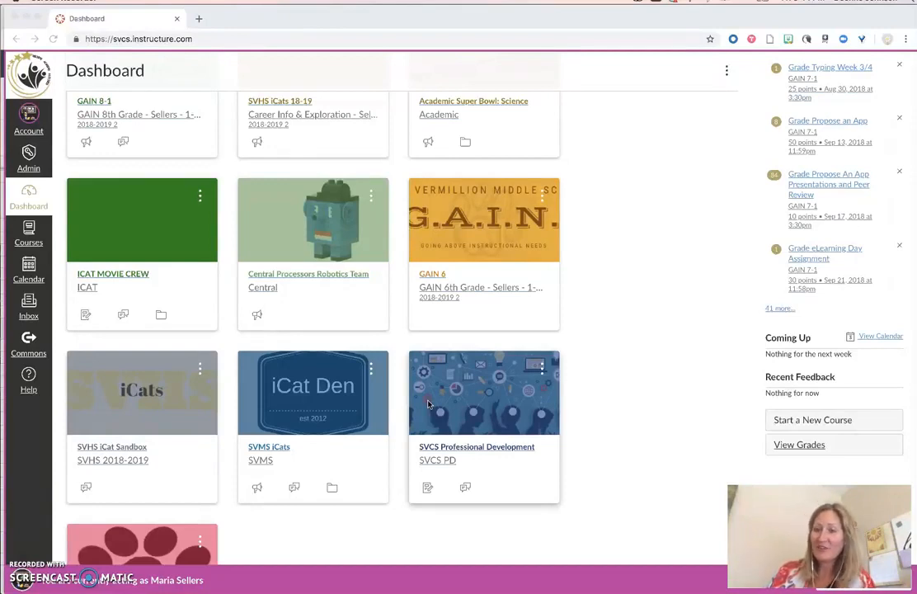
left_click(435, 401)
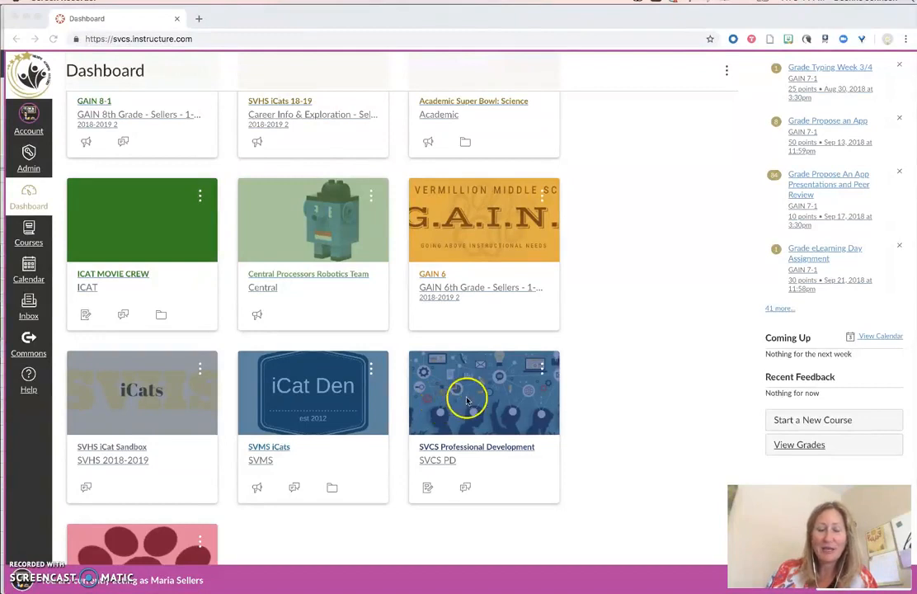
left_click(832, 419)
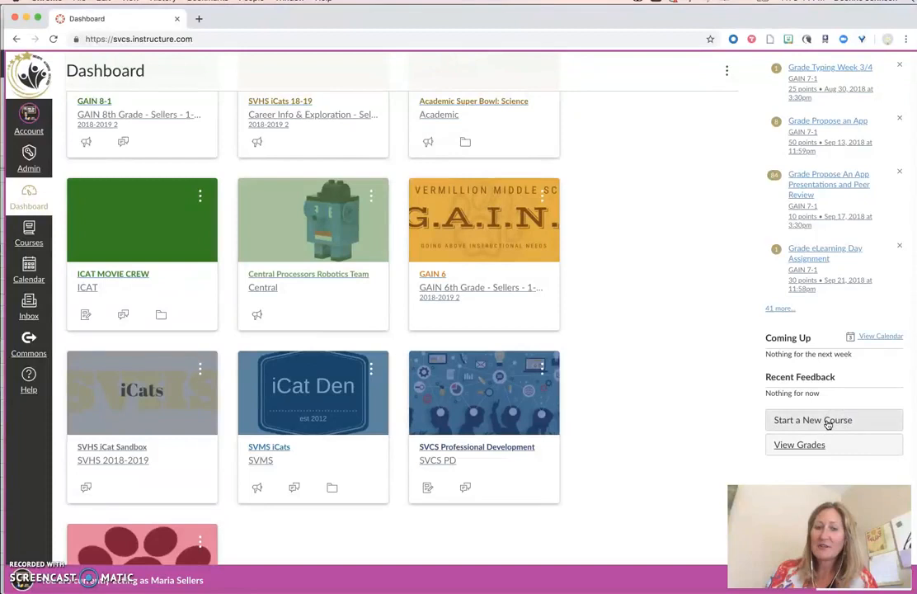
scroll(512, 345, "up", 3)
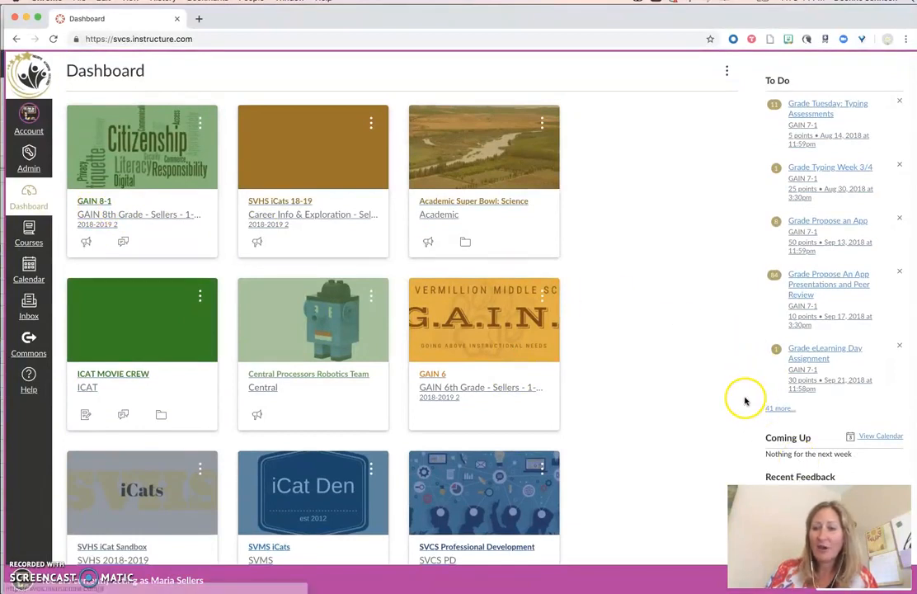
- Create a new course named "Demo Gain - Semester 2" with the Private (Copyrighted) content license
scroll(748, 402, "down", 5)
left_click(807, 307)
left_click(450, 271)
type("Demo Gain")
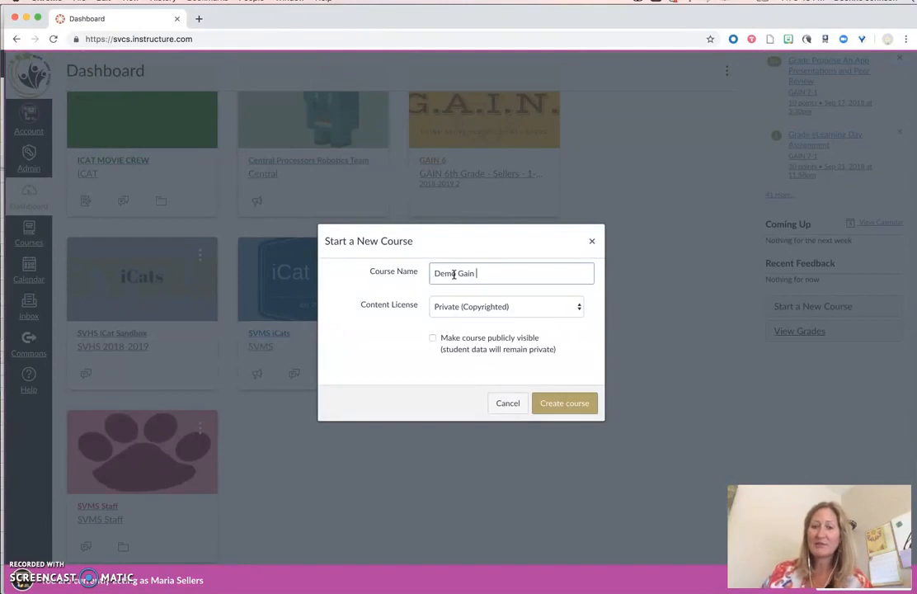
type("- Semester 2")
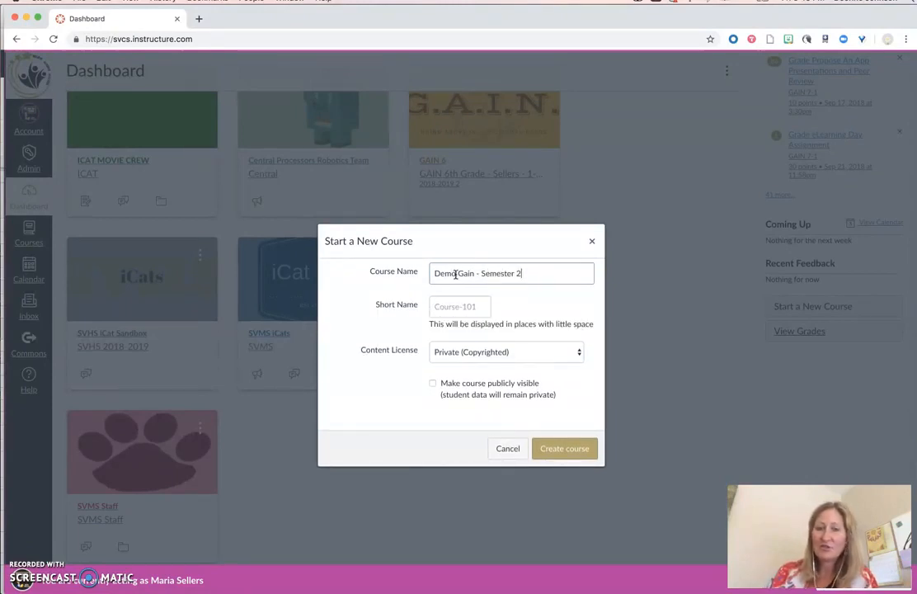
left_click(572, 449)
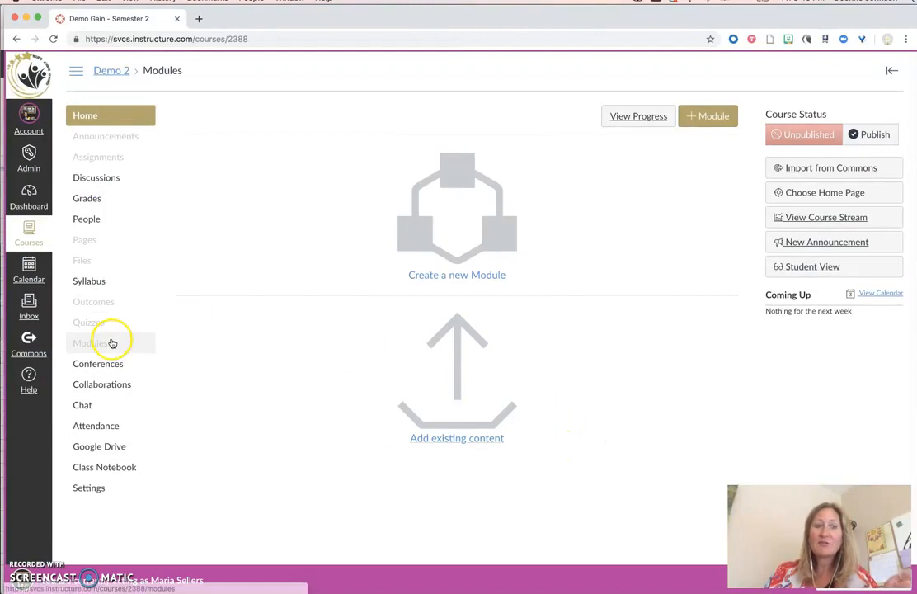
- Search Canvas Commons for "svcs" and open the SVCS Secondary Template course
left_click(29, 339)
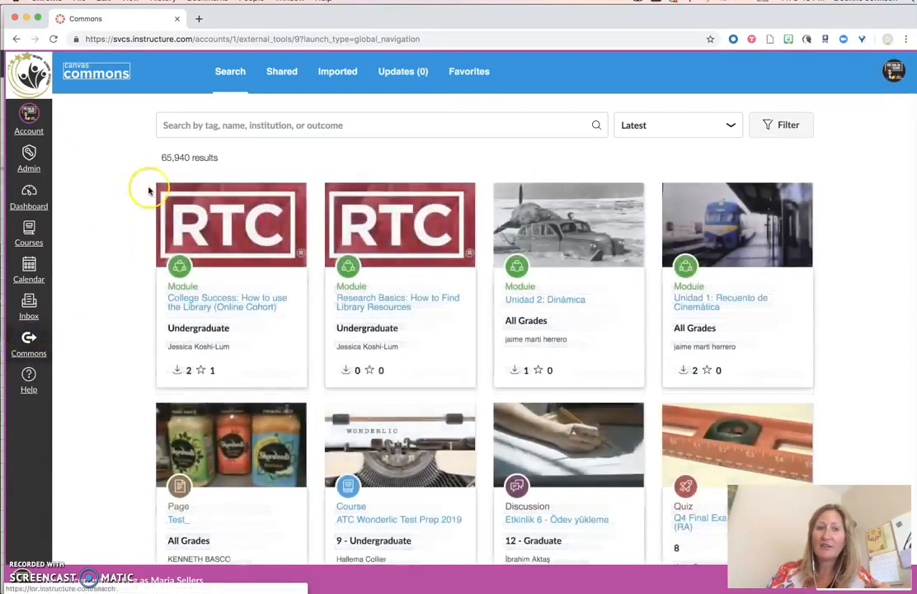
left_click(221, 124)
type("svc")
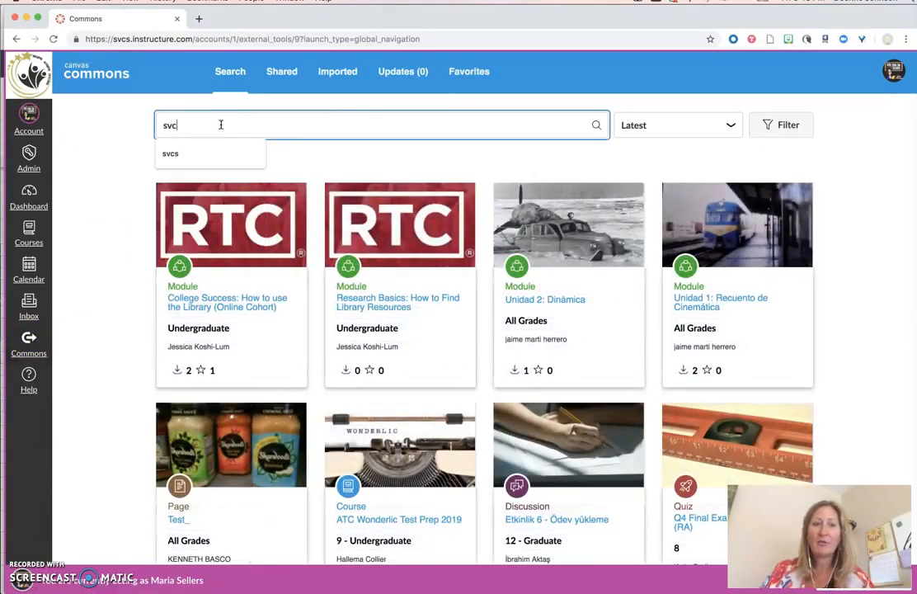
type("s")
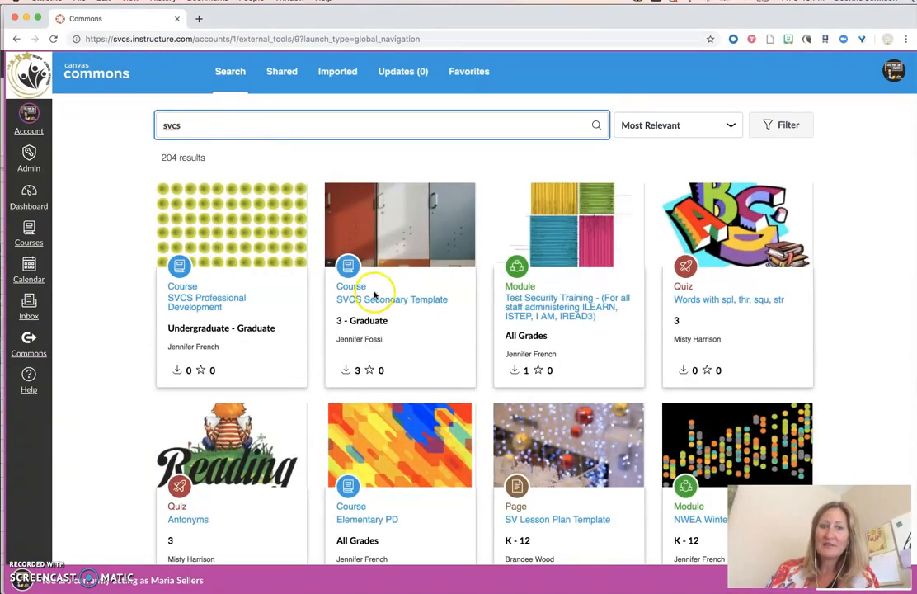
left_click(362, 299)
left_click(363, 302)
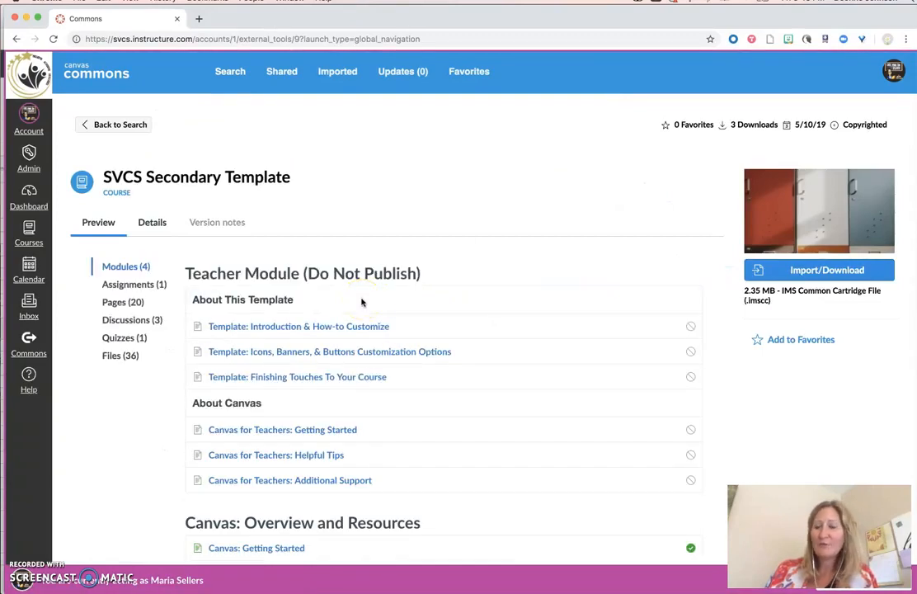
- Import the SVCS Secondary Template into the Demo Gain - Semester 2 course
left_click(816, 270)
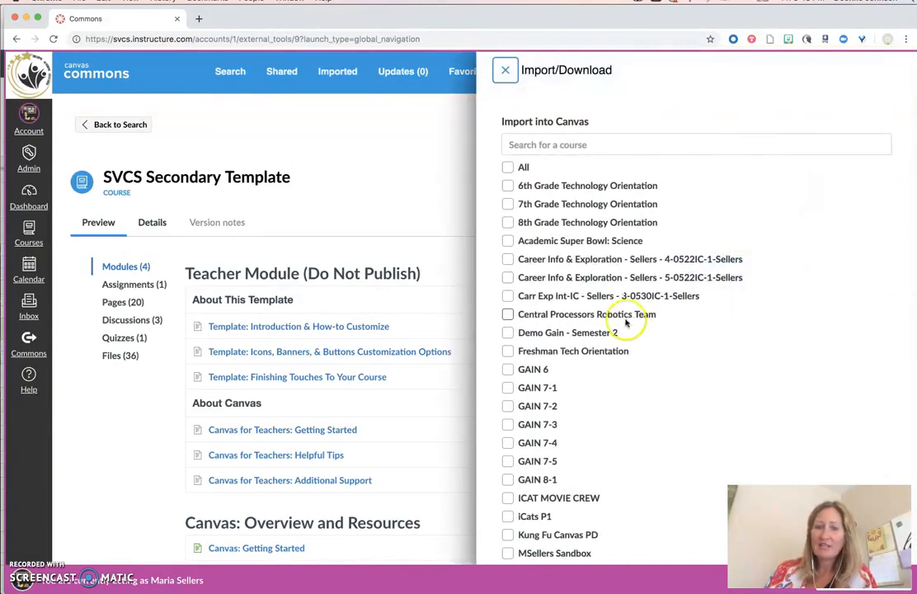
left_click(507, 333)
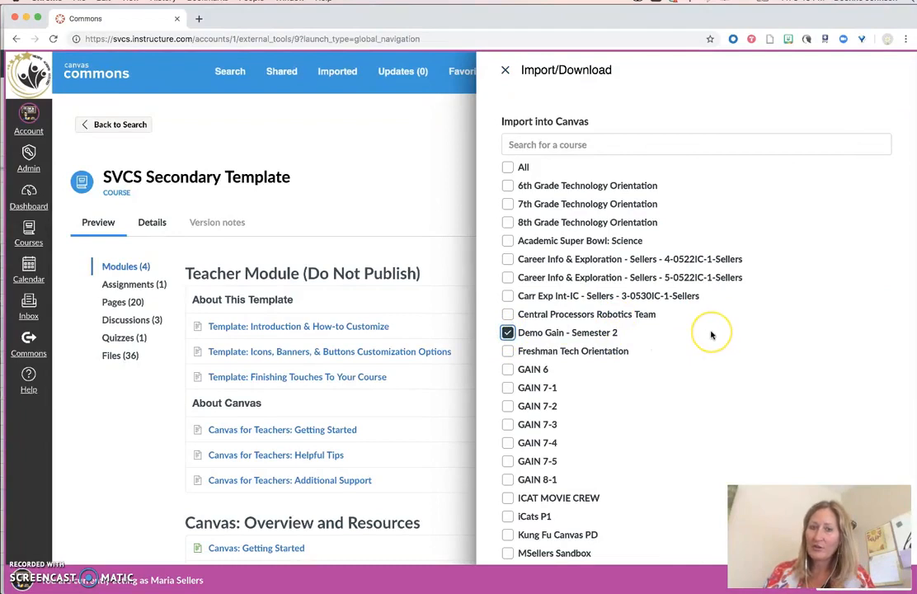
scroll(705, 339, "down", 4)
left_click(586, 533)
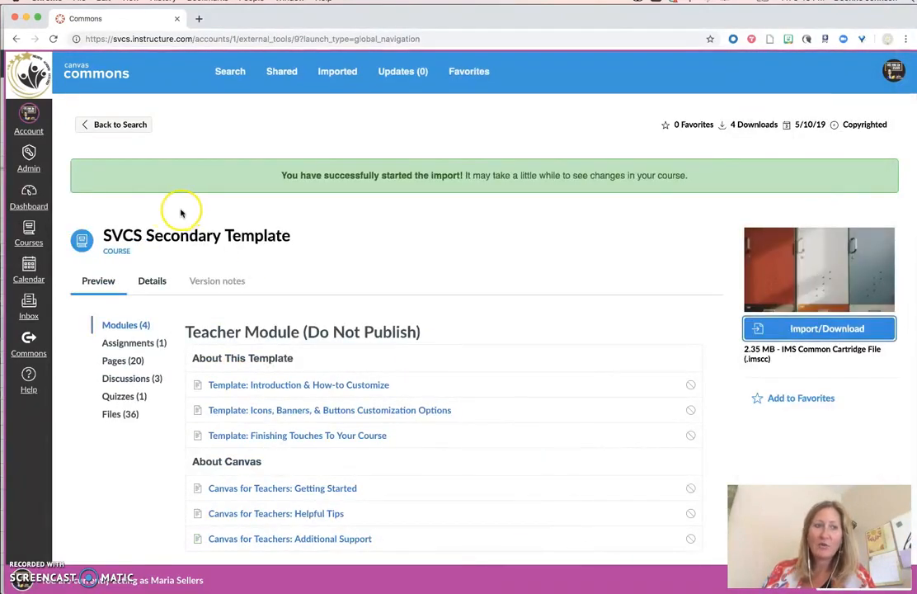
- Return to the dashboard and open the Demo Gain - Semester 2 course
left_click(30, 196)
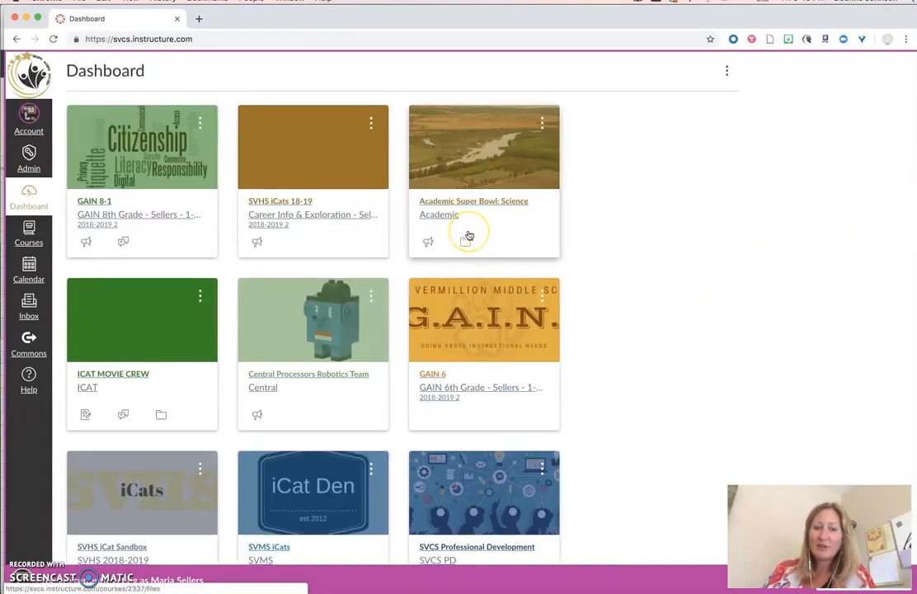
scroll(469, 236, "down", 5)
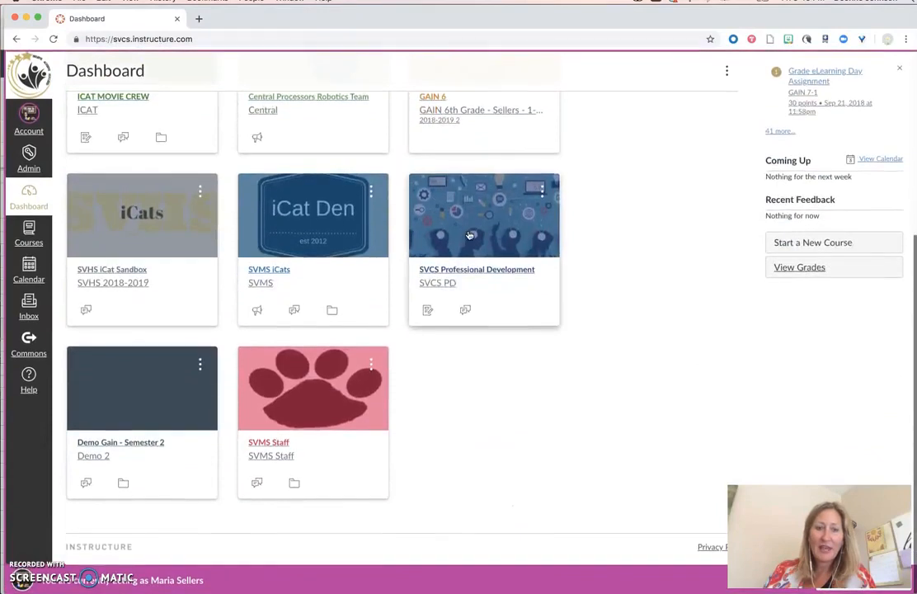
left_click(140, 437)
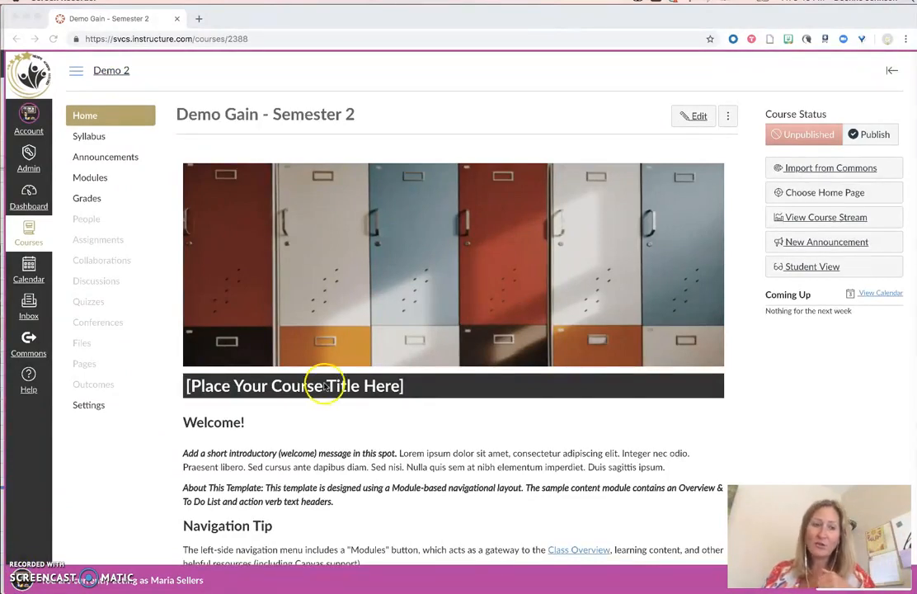
- Open the course content import from the course settings and choose Copy a Canvas Course as the content type
left_click(96, 408)
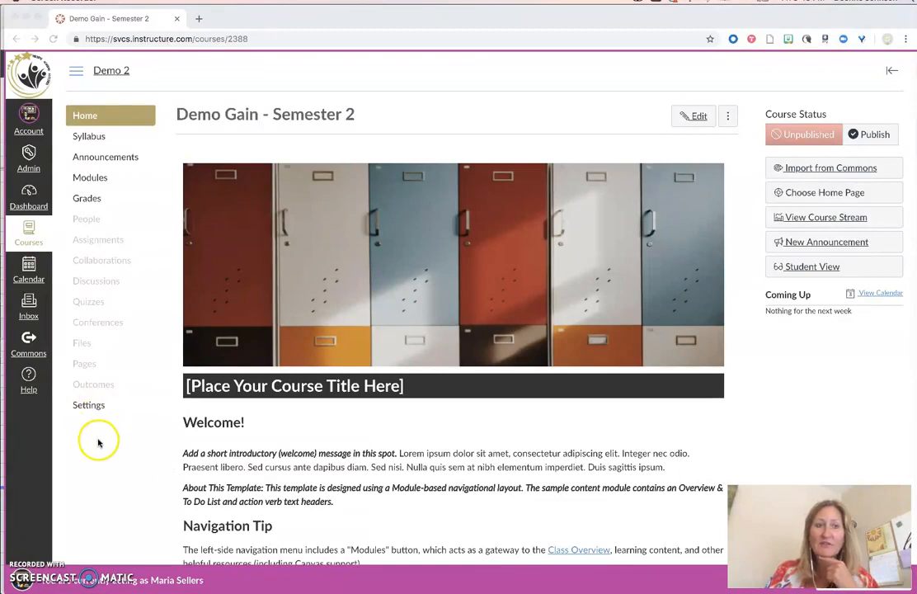
left_click(92, 405)
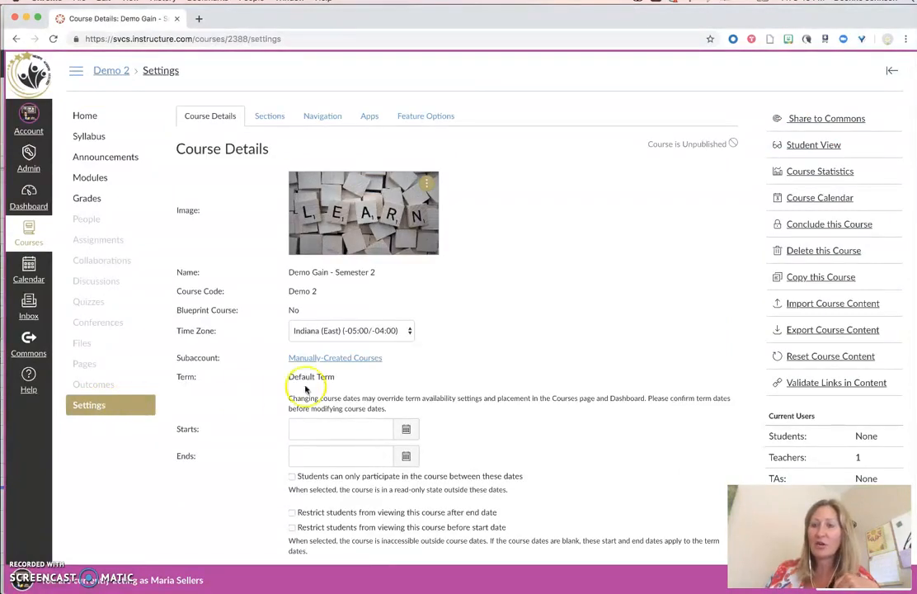
left_click(788, 304)
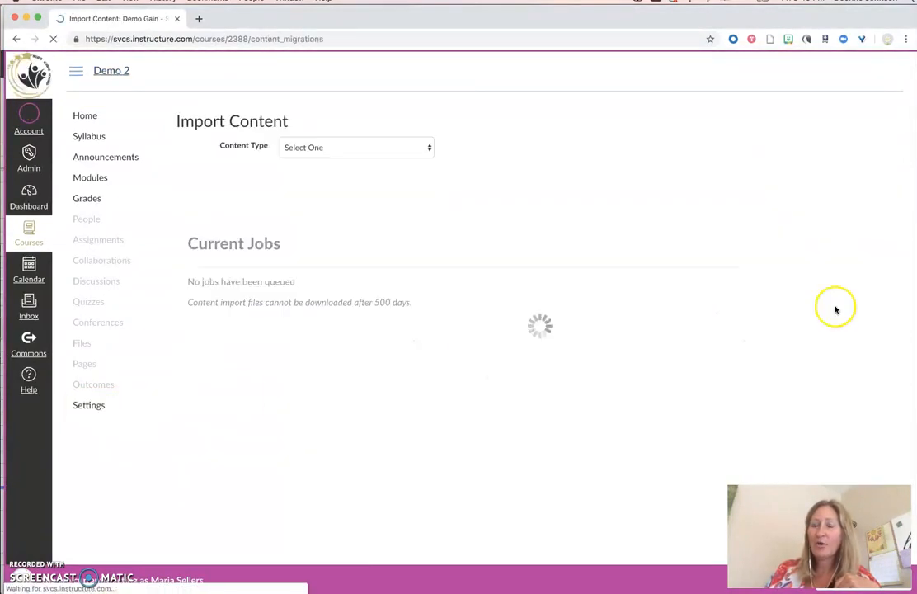
left_click(340, 145)
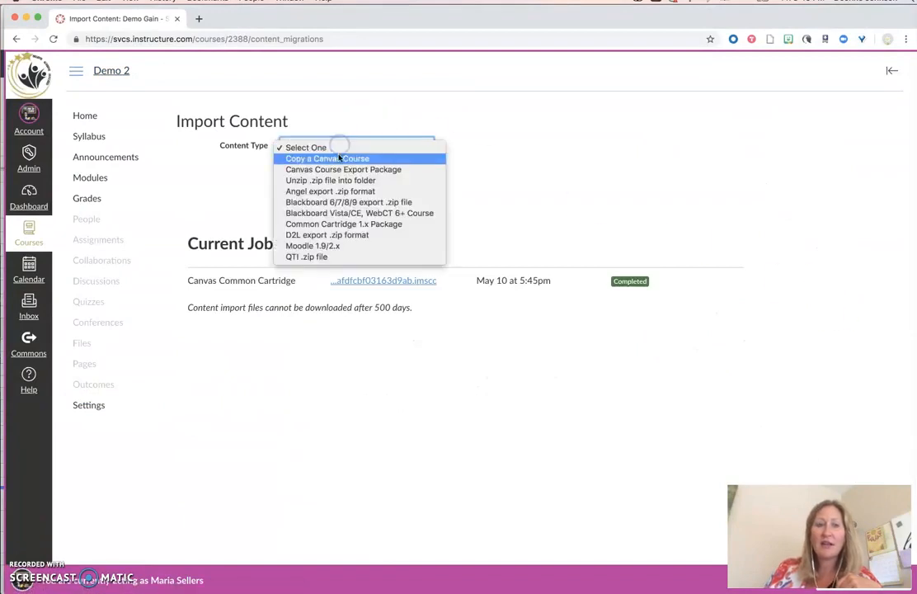
left_click(339, 157)
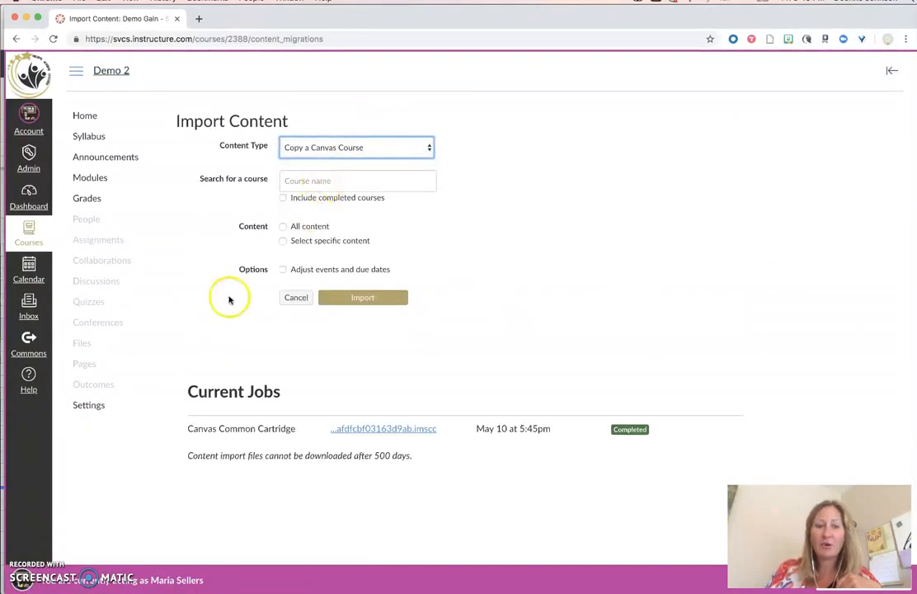
left_click(23, 565)
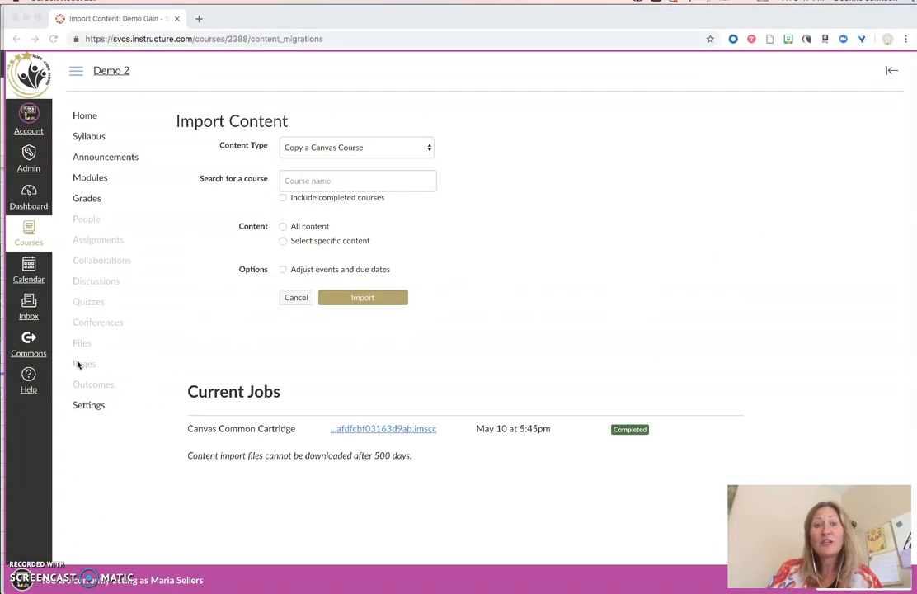
- Select the GAIN 8th Grade course with section code 1-GAIN8-2 as the source and import all of its content
left_click(294, 179)
left_click(295, 180)
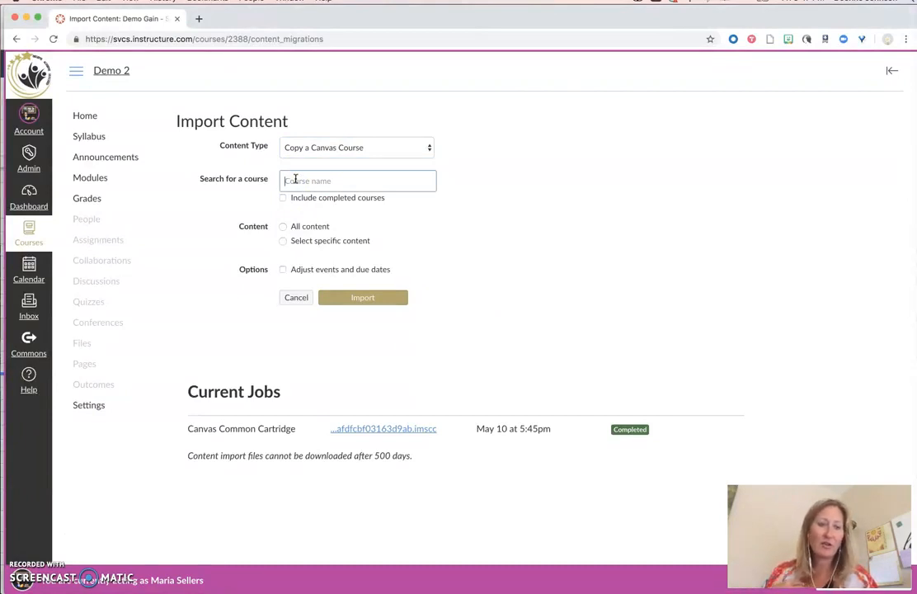
key("super+v")
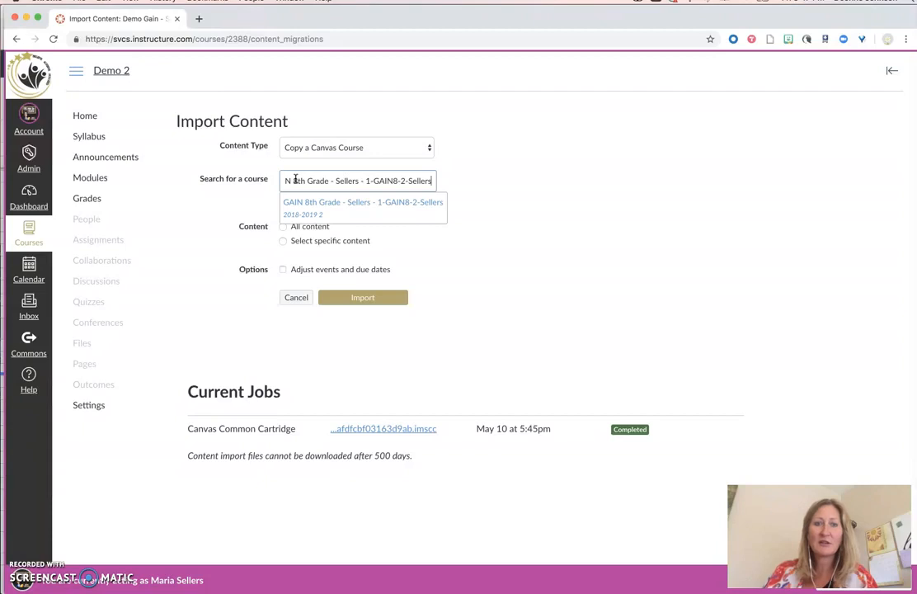
left_click(311, 201)
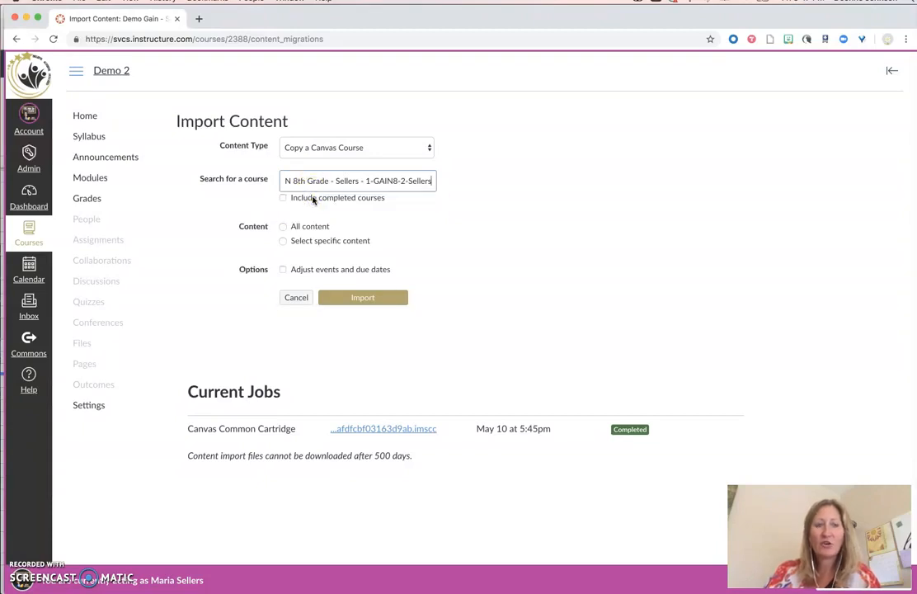
left_click(283, 229)
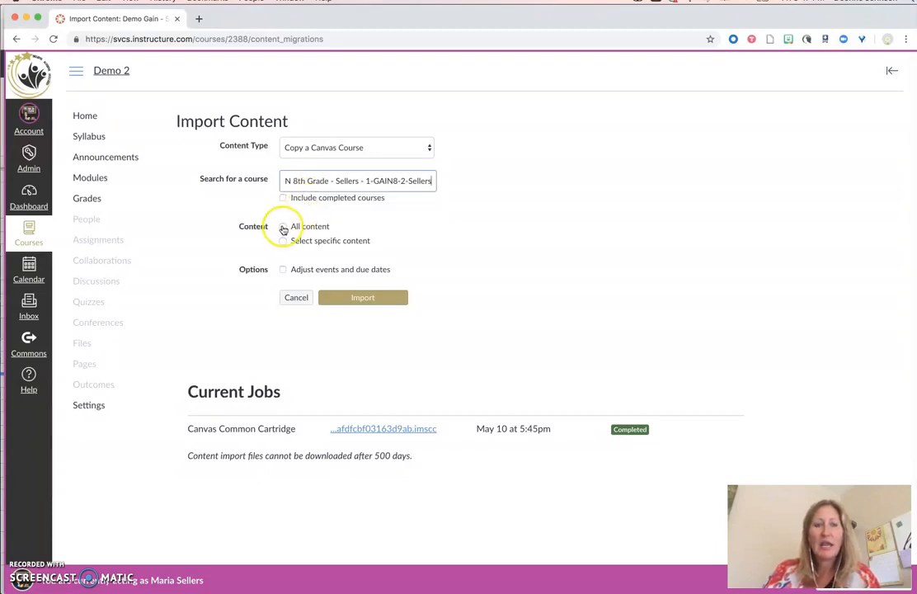
left_click(371, 300)
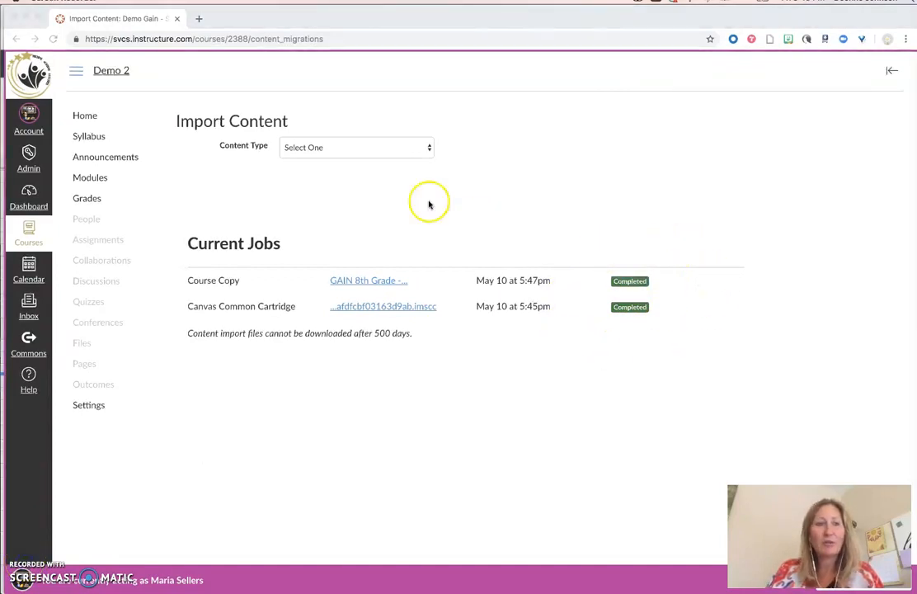
- Review the course's home page and look through its modules down to the imported Personalized Learning and Personal Finance modules
left_click(80, 114)
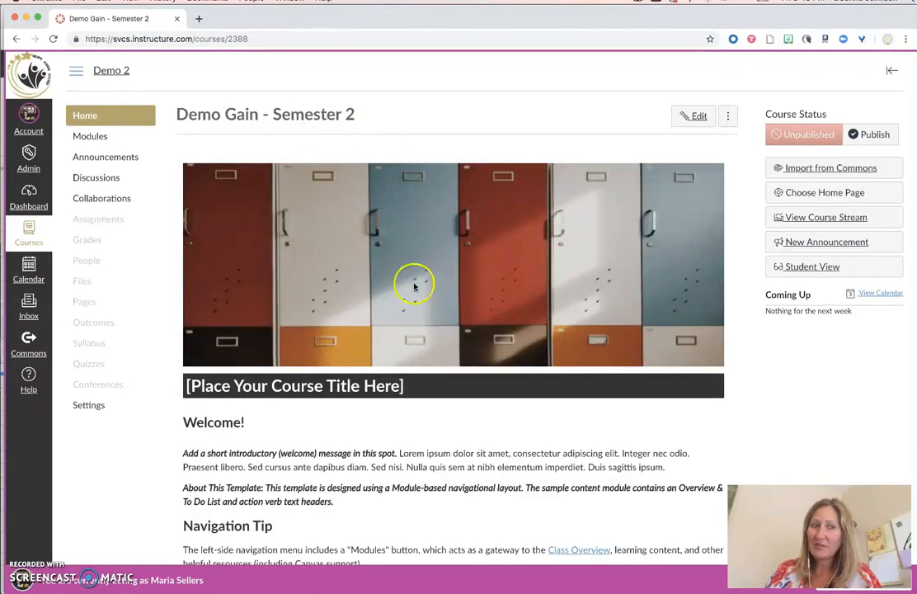
left_click(91, 137)
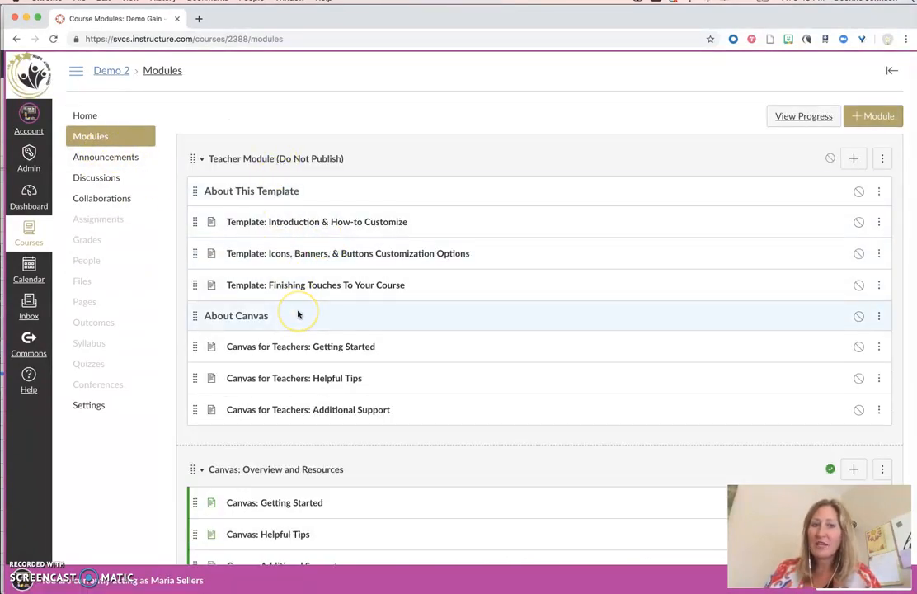
scroll(298, 314, "down", 10)
scroll(298, 313, "down", 14)
scroll(297, 313, "down", 12)
scroll(298, 314, "down", 19)
scroll(298, 314, "down", 6)
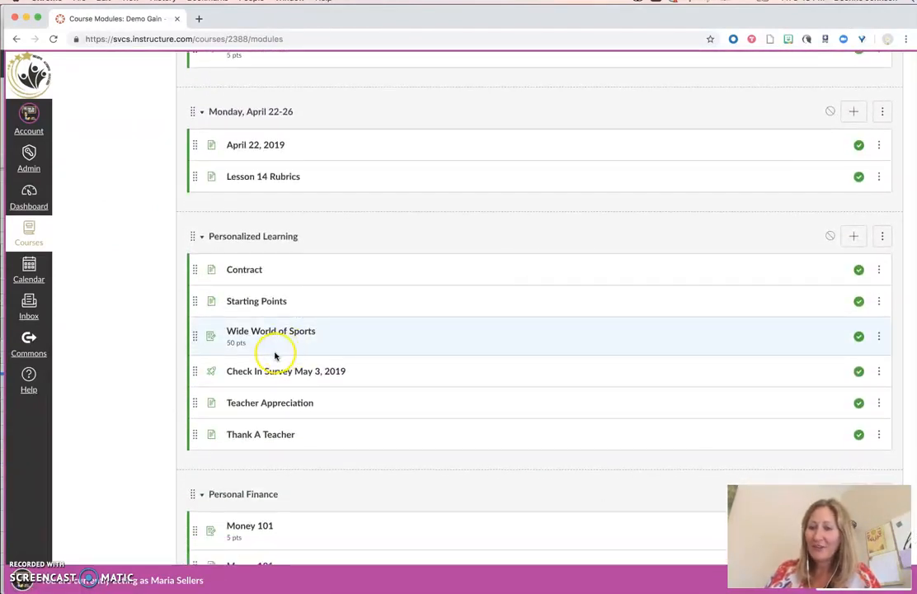